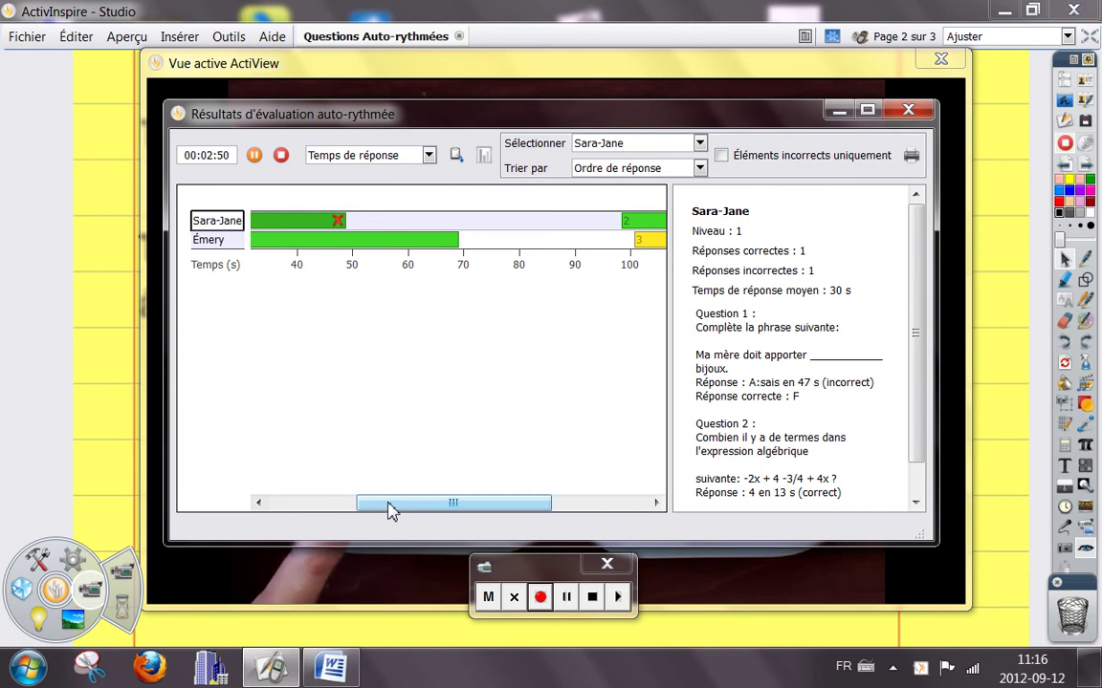
Examine both students' response-time bars along the timeline of the self-paced evaluation results through the latest questions.
{"action": "left_click_drag", "start_coordinate": [388, 508], "coordinate": [496, 499]}
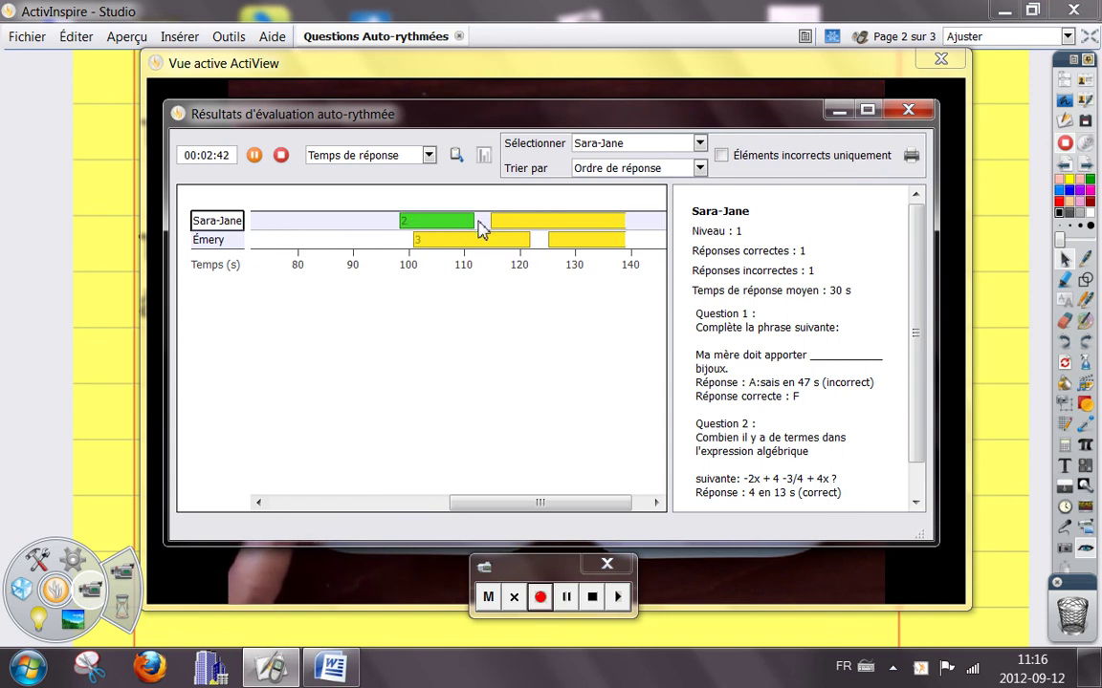
{"action": "left_click_drag", "start_coordinate": [485, 507], "coordinate": [532, 521]}
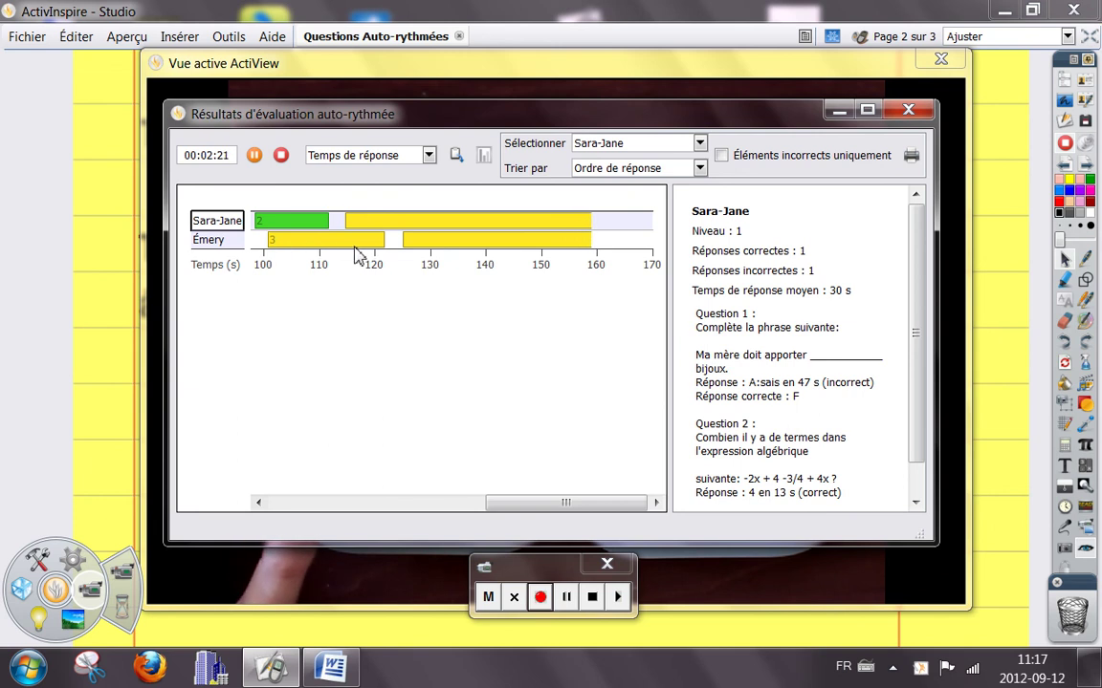
{"action": "mouse_move", "coordinate": [421, 250]}
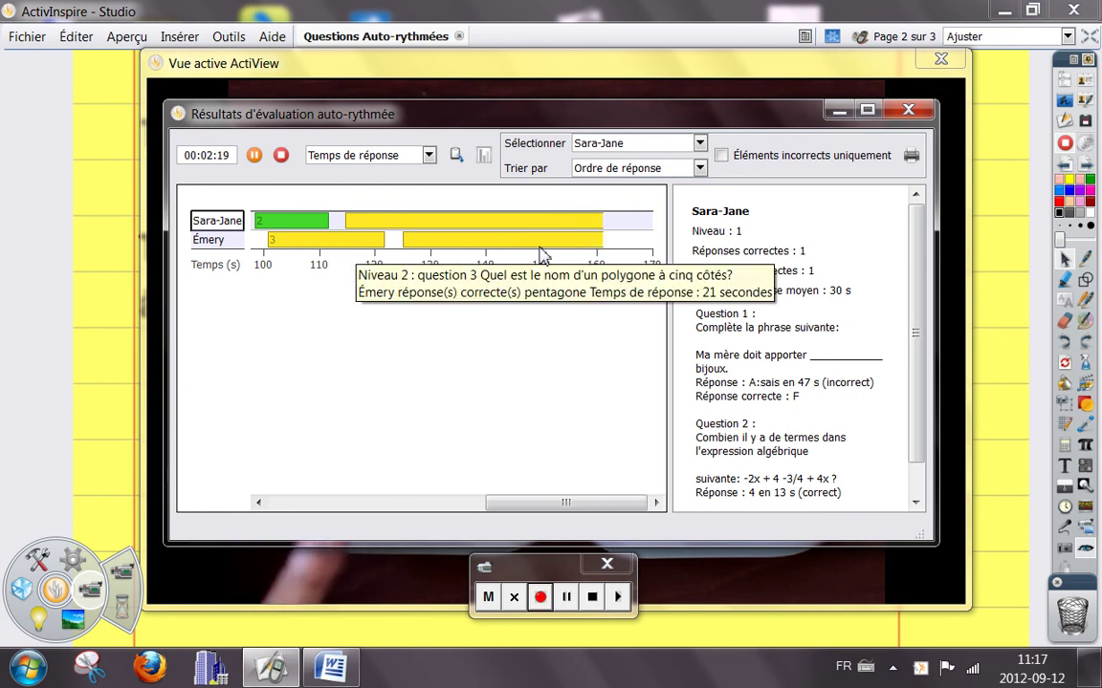
{"action": "left_click_drag", "start_coordinate": [550, 507], "coordinate": [590, 495]}
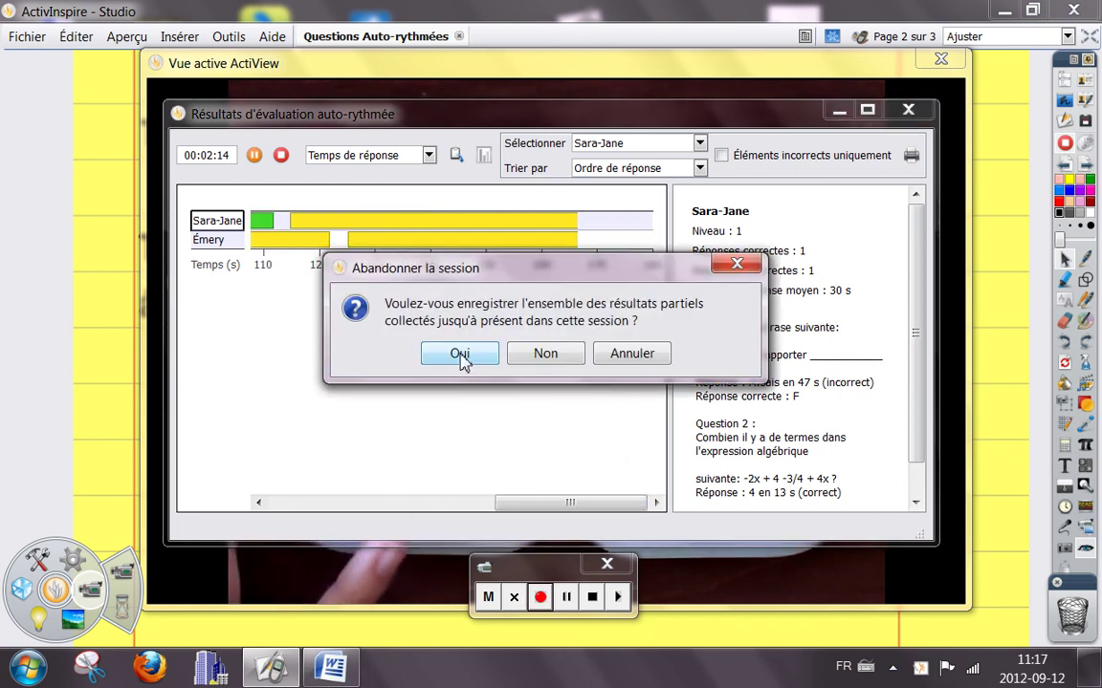
Abandon the session without saving the partial results, and close the results window and the ActiView live view.
{"action": "left_click", "coordinate": [545, 354]}
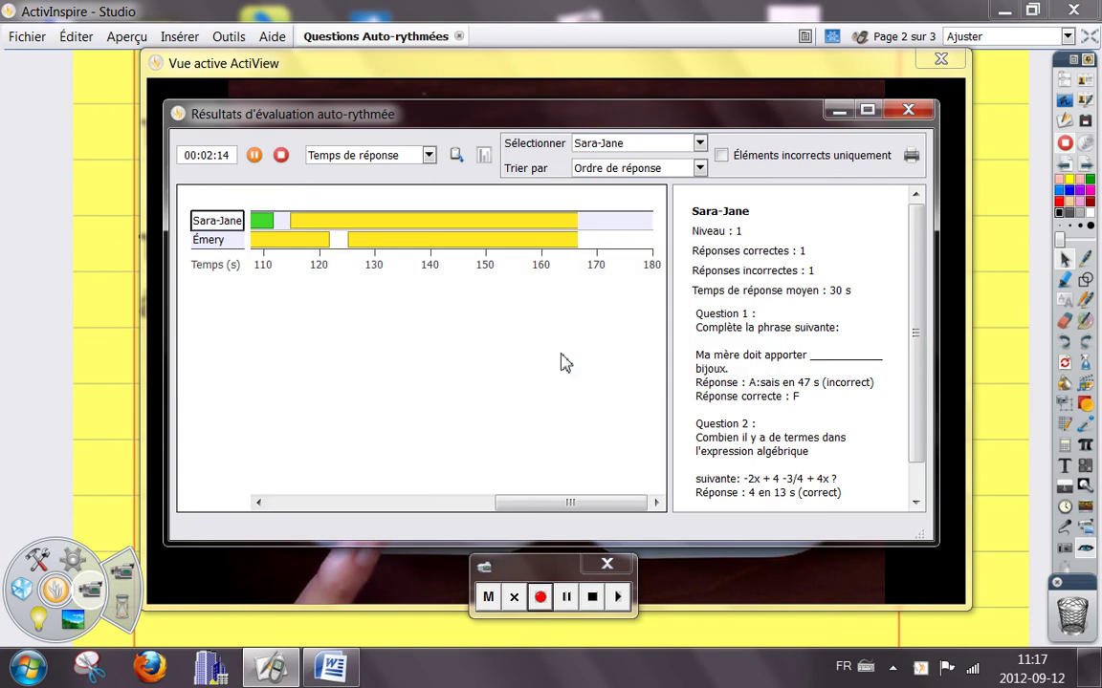
{"action": "left_click", "coordinate": [907, 112]}
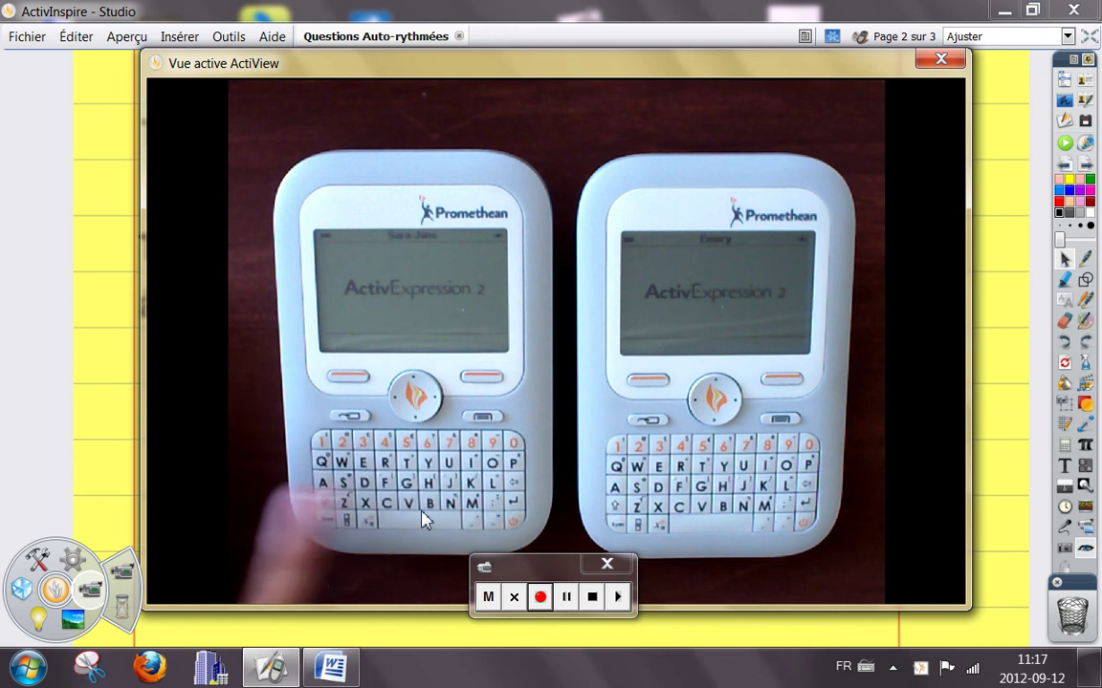
{"action": "left_click", "coordinate": [1087, 552]}
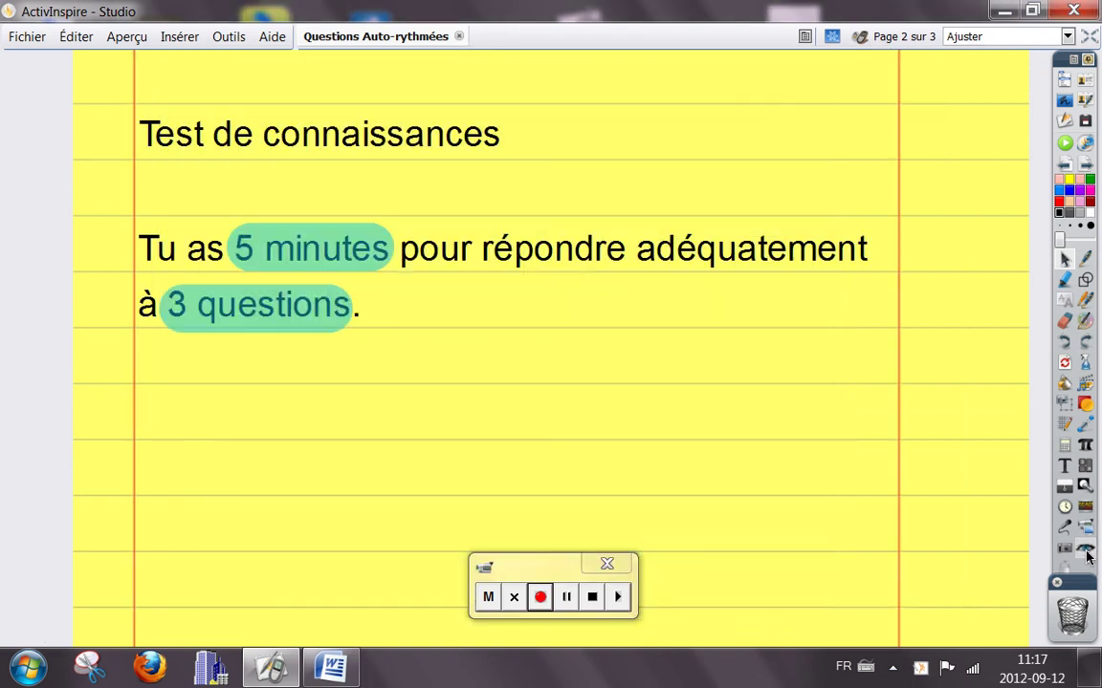
Open the question manager for the self-paced question set on page 2.
{"action": "left_click", "coordinate": [1061, 82]}
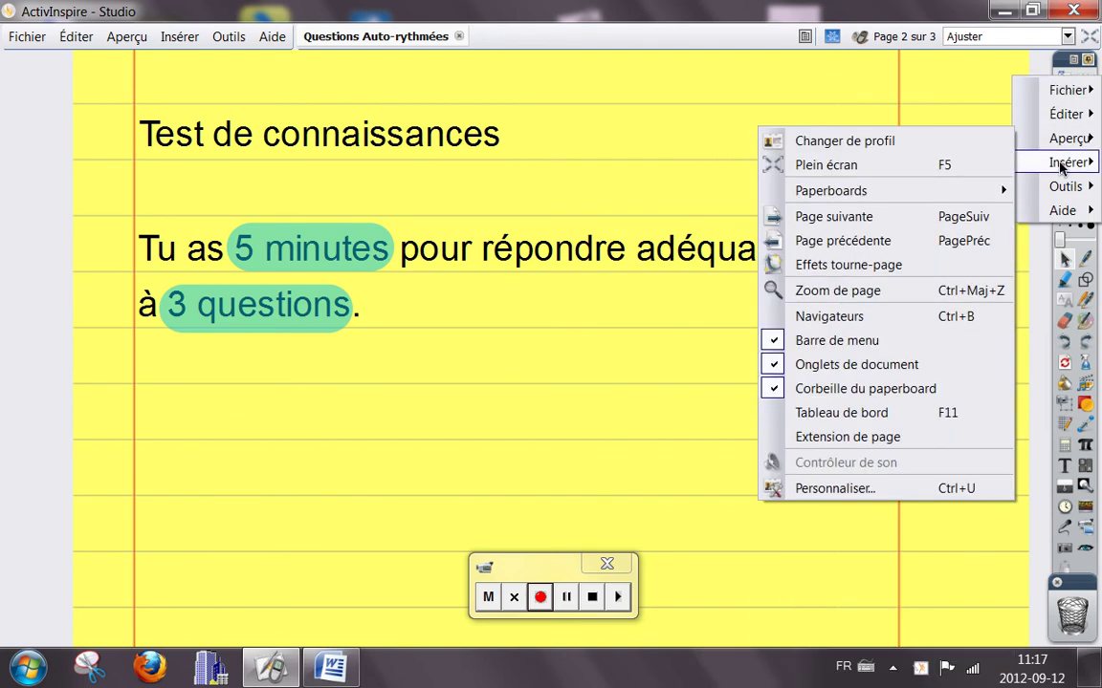
{"action": "mouse_move", "coordinate": [1059, 168]}
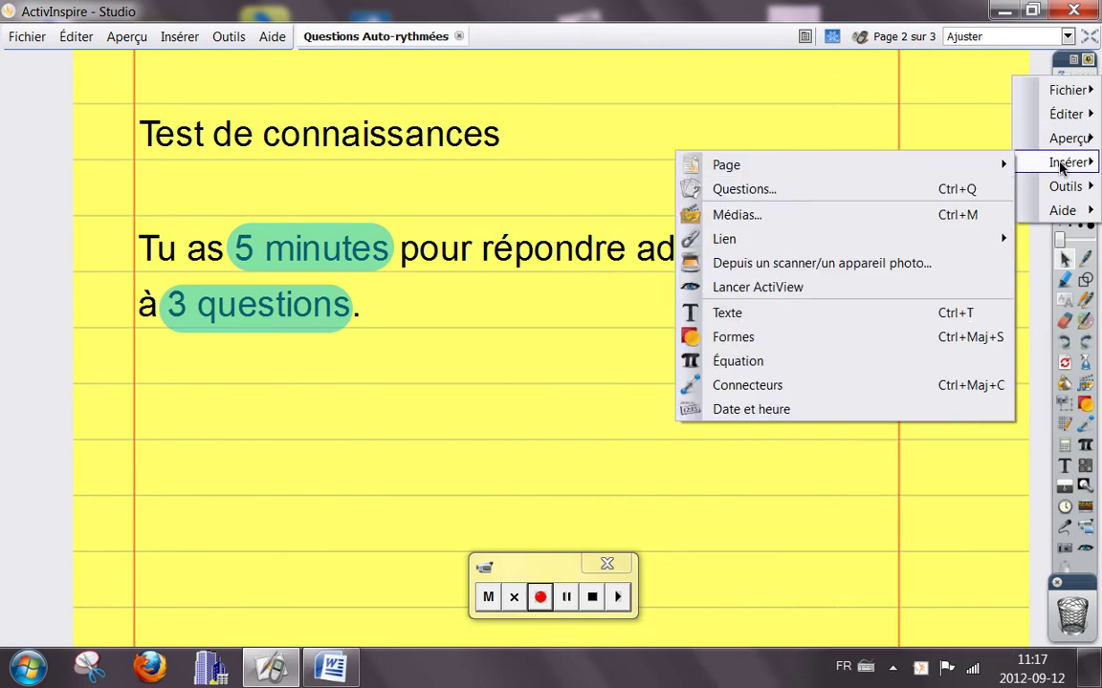
{"action": "left_click", "coordinate": [936, 188]}
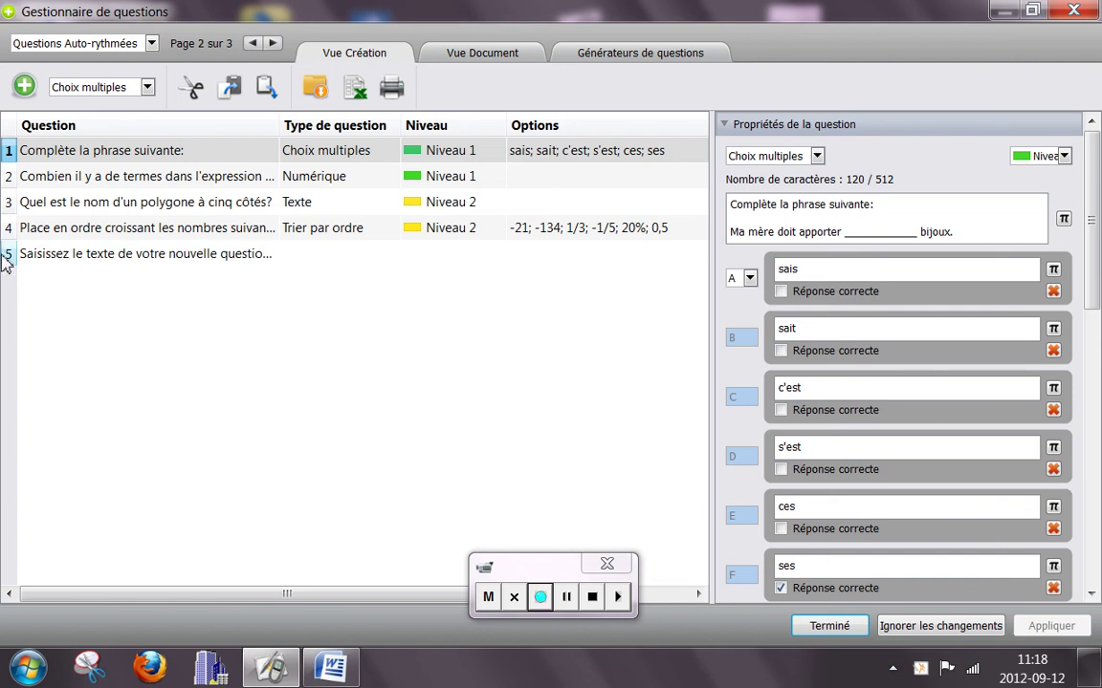
Add a fifth question to the set with the text "Aimez-vous les questions auto-rythmées?".
{"action": "left_click", "coordinate": [55, 259]}
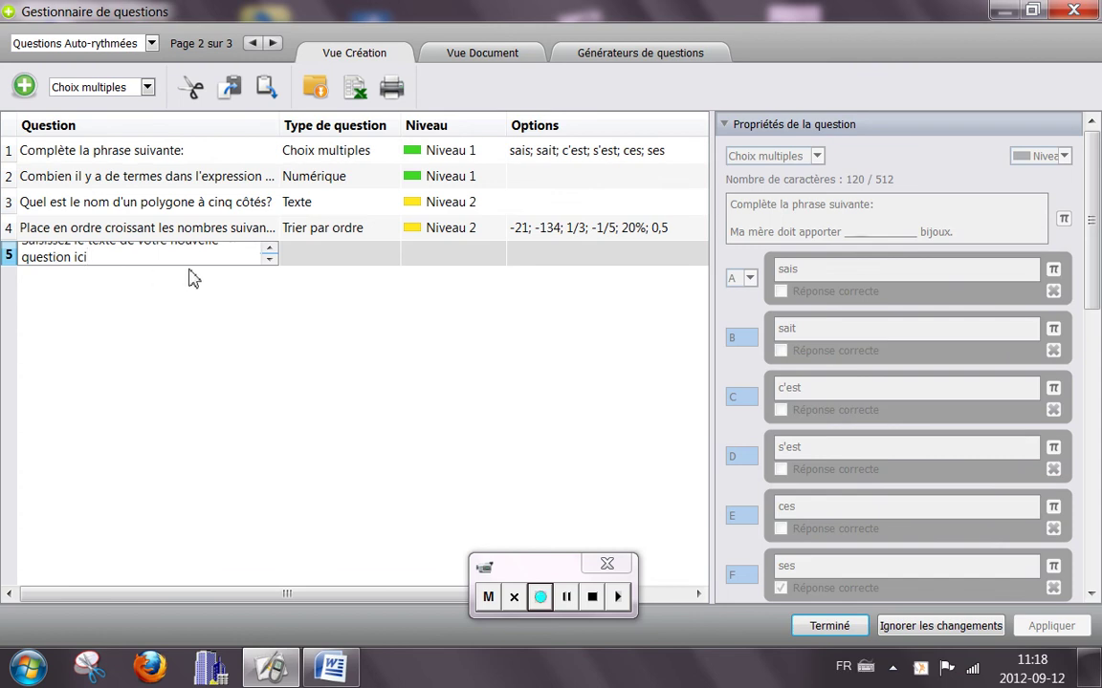
{"action": "key", "text": "ctrl+a"}
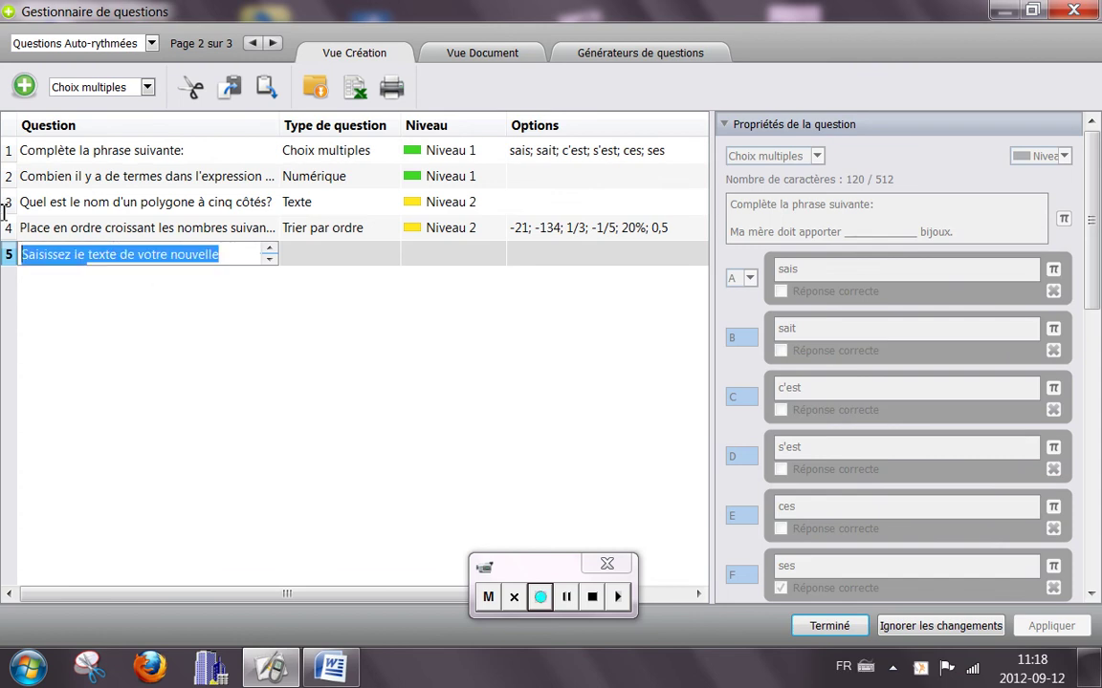
{"action": "key", "text": "BackSpace"}
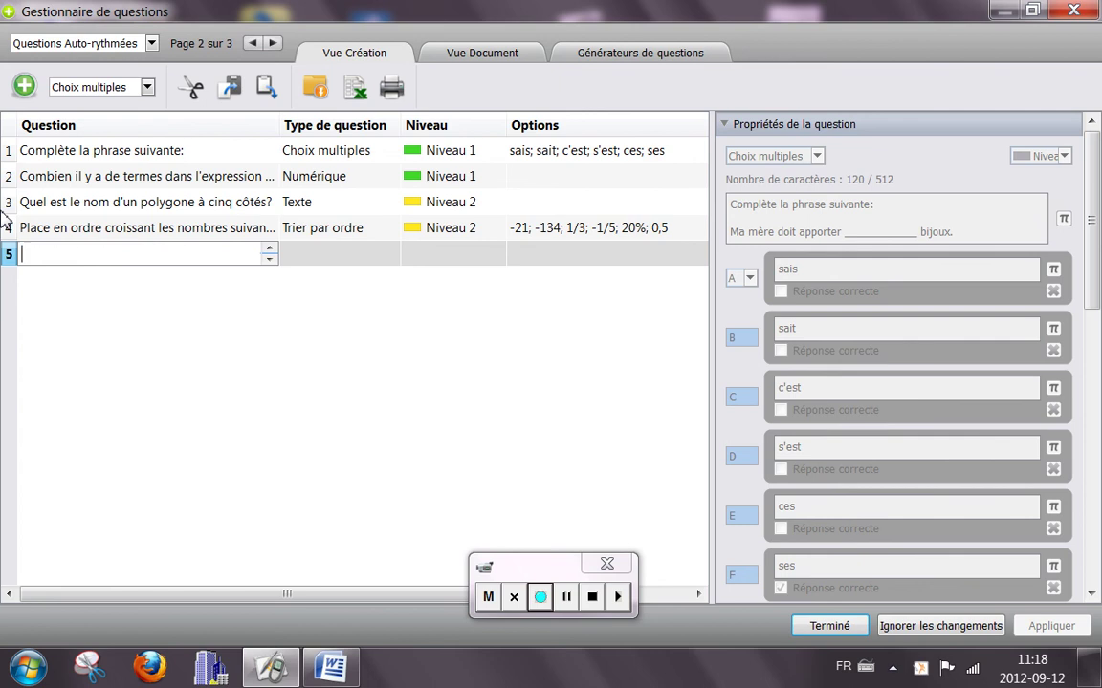
{"action": "type", "text": "Aimez-vous les questions auto-rythmées?"}
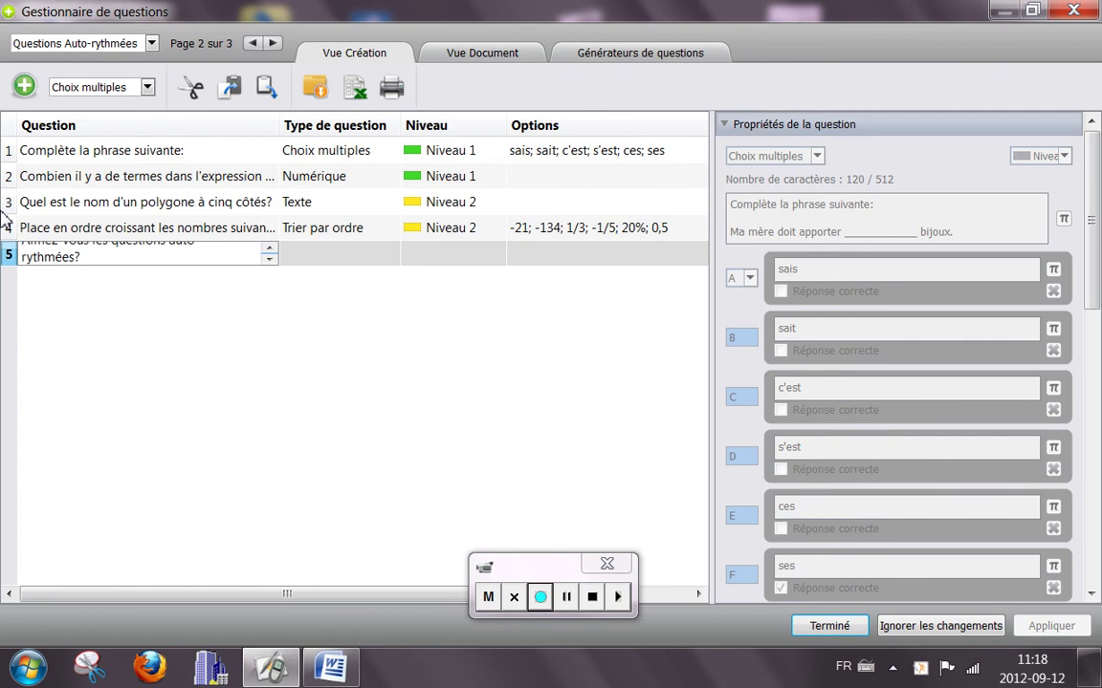
{"action": "left_click", "coordinate": [325, 256]}
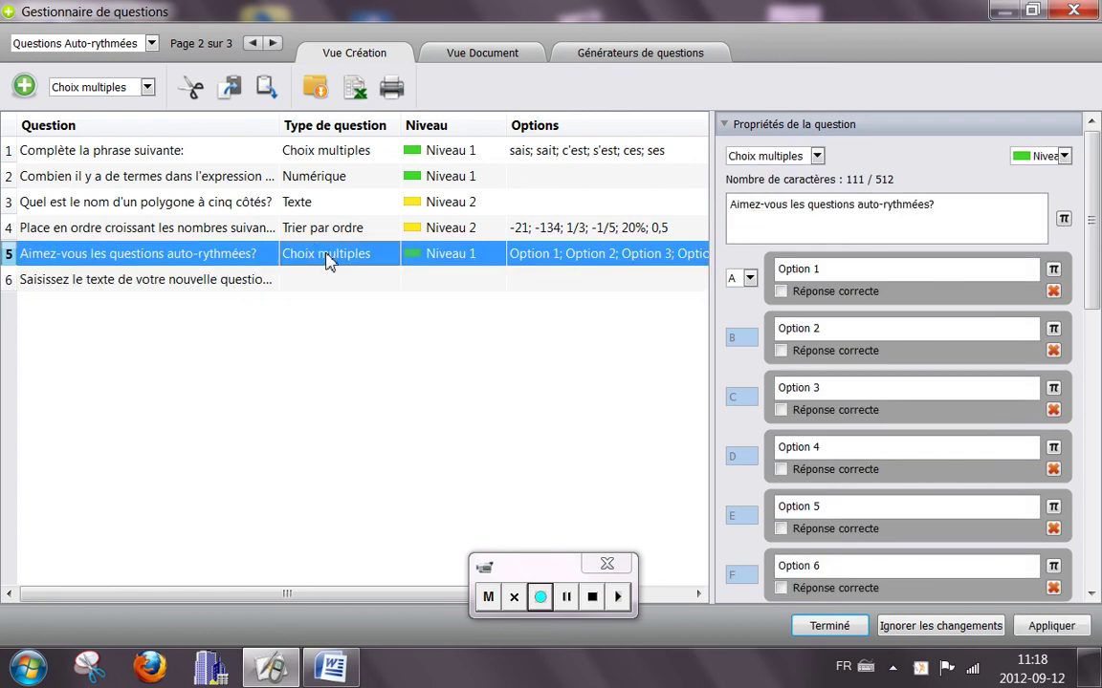
Set the type of the fifth question to Oui/Non.
{"action": "left_click", "coordinate": [325, 257]}
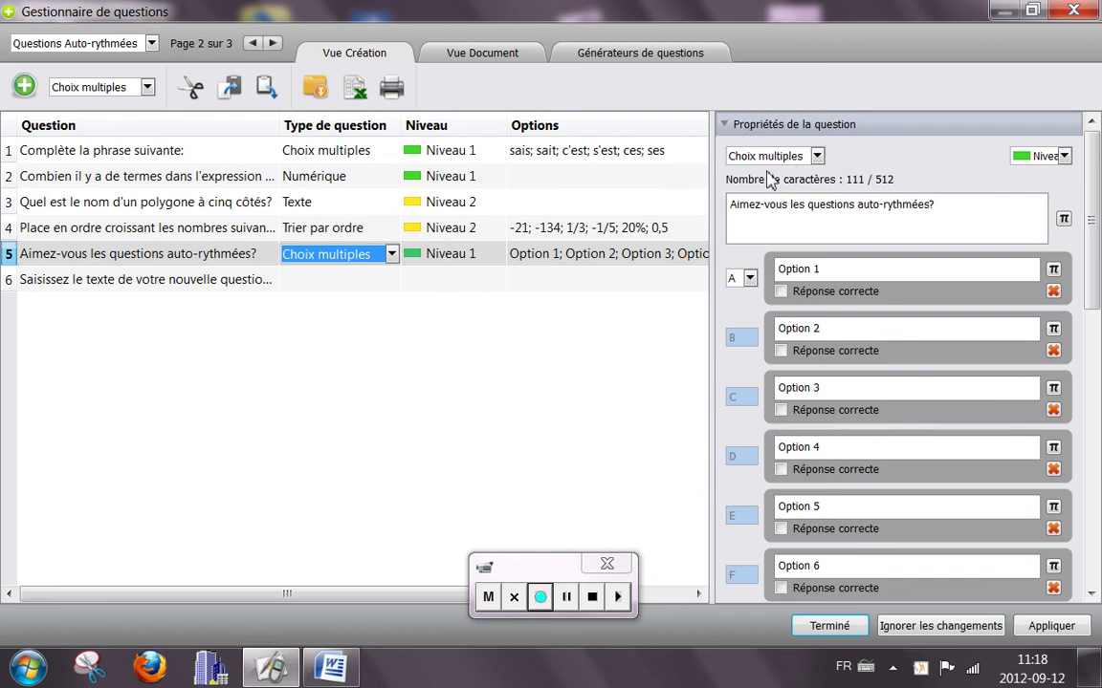
{"action": "left_click", "coordinate": [817, 158]}
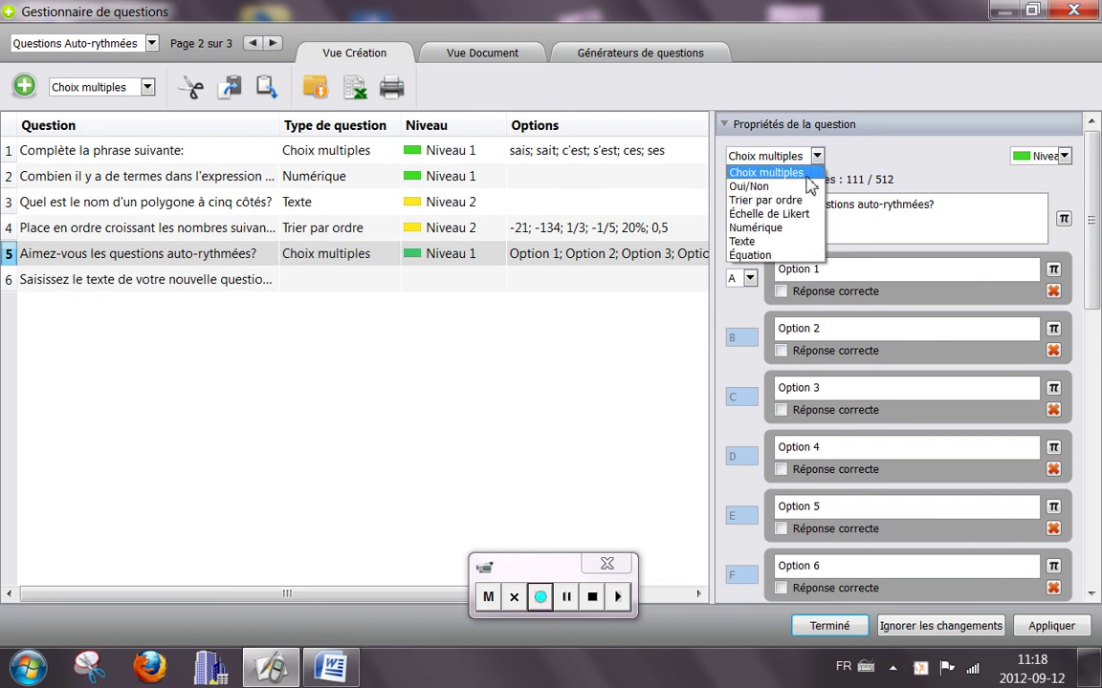
{"action": "left_click", "coordinate": [813, 187]}
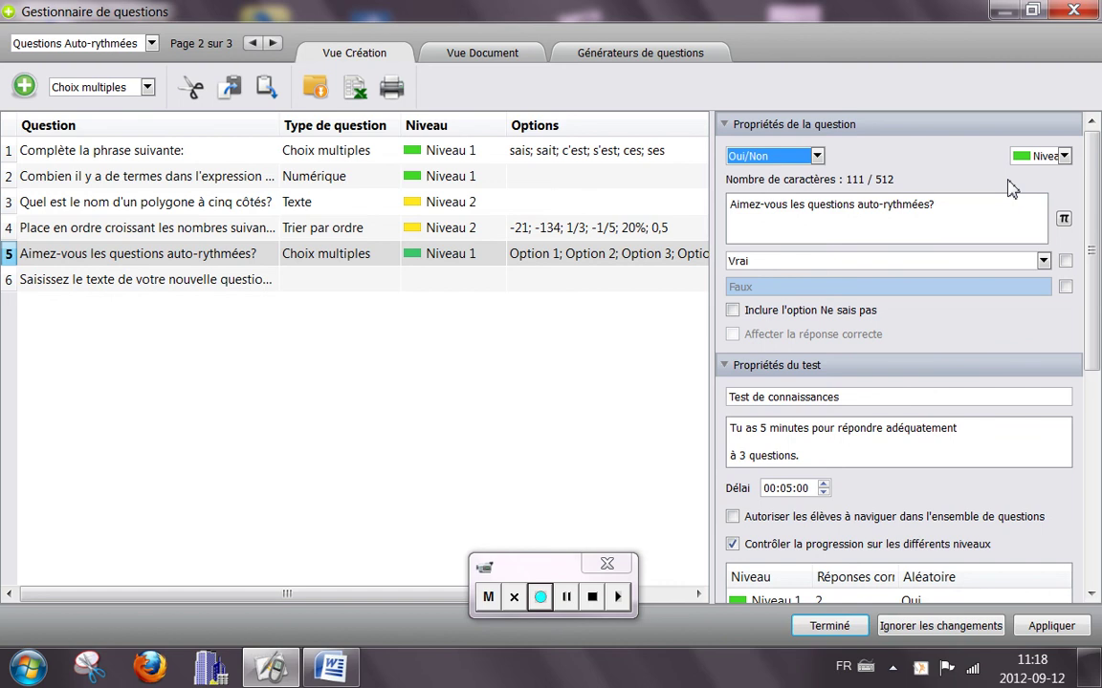
Set the fifth question's level to Niveau 2, leaving neither Oui nor Non marked as the correct answer.
{"action": "left_click", "coordinate": [1063, 156]}
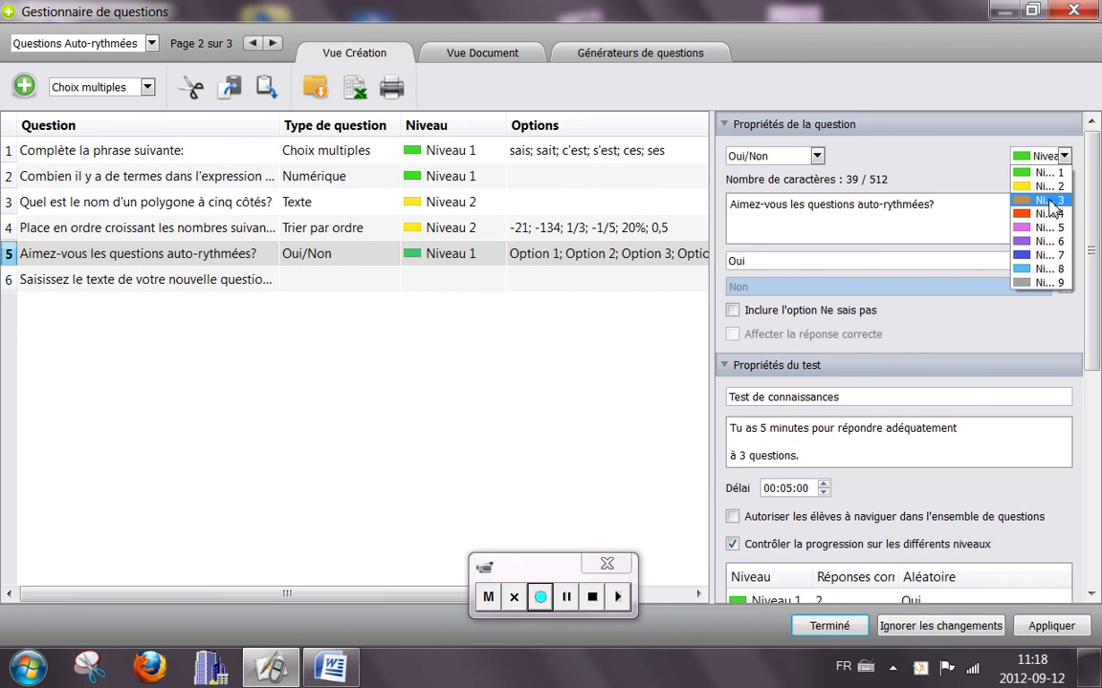
{"action": "left_click", "coordinate": [1047, 200]}
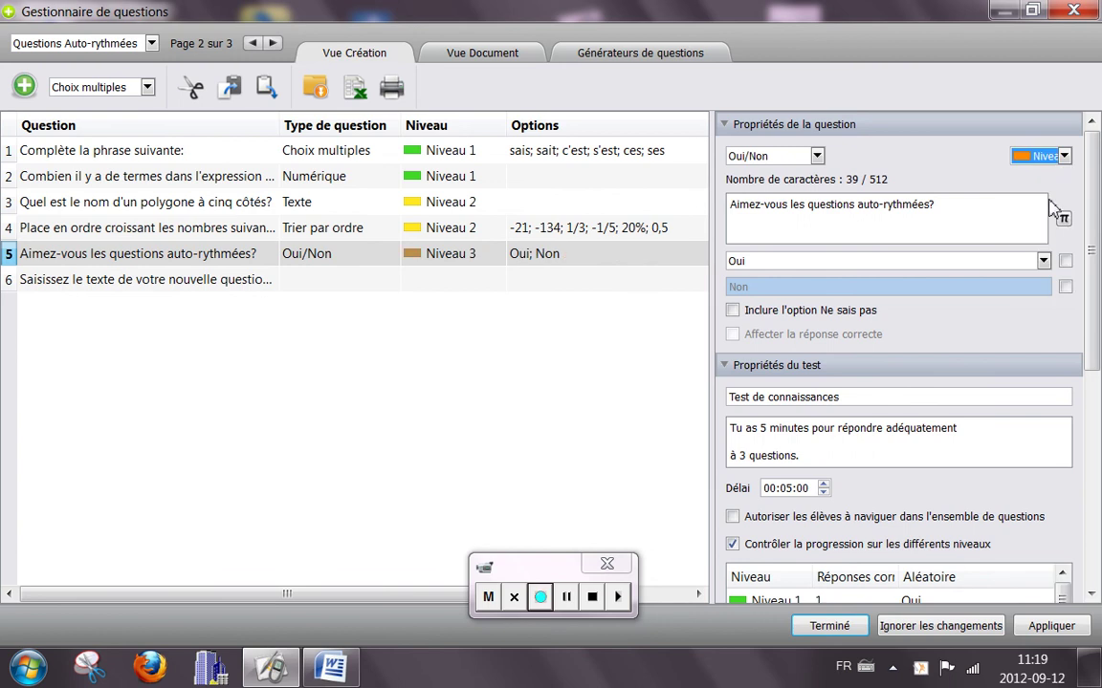
{"action": "left_click", "coordinate": [1064, 155]}
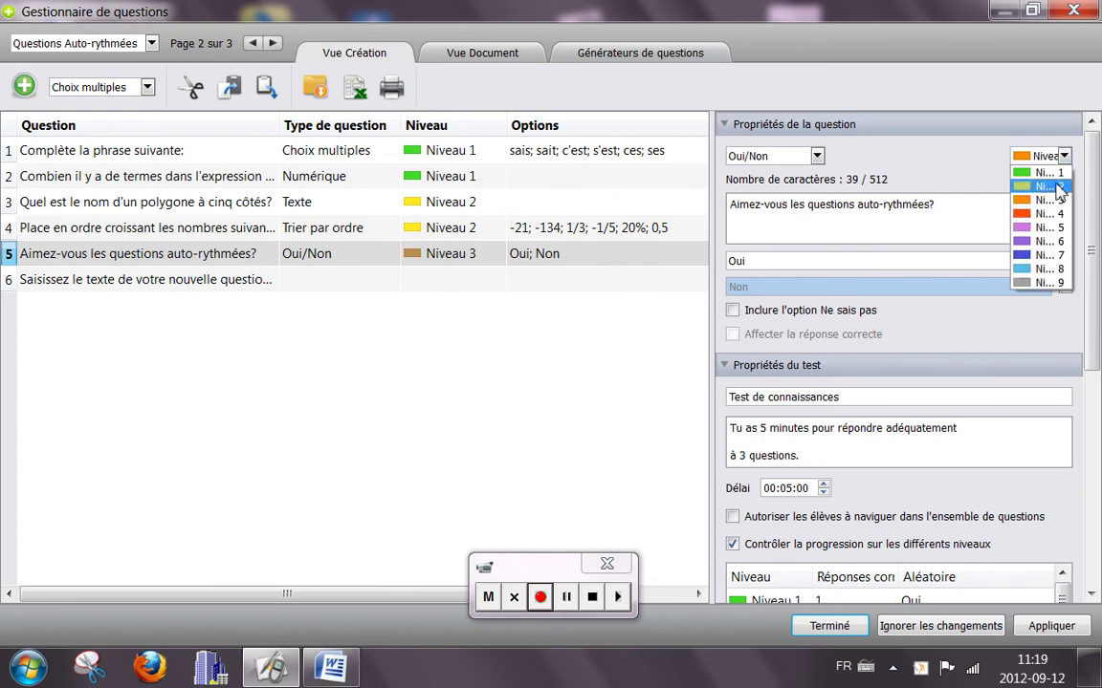
{"action": "left_click", "coordinate": [1059, 193]}
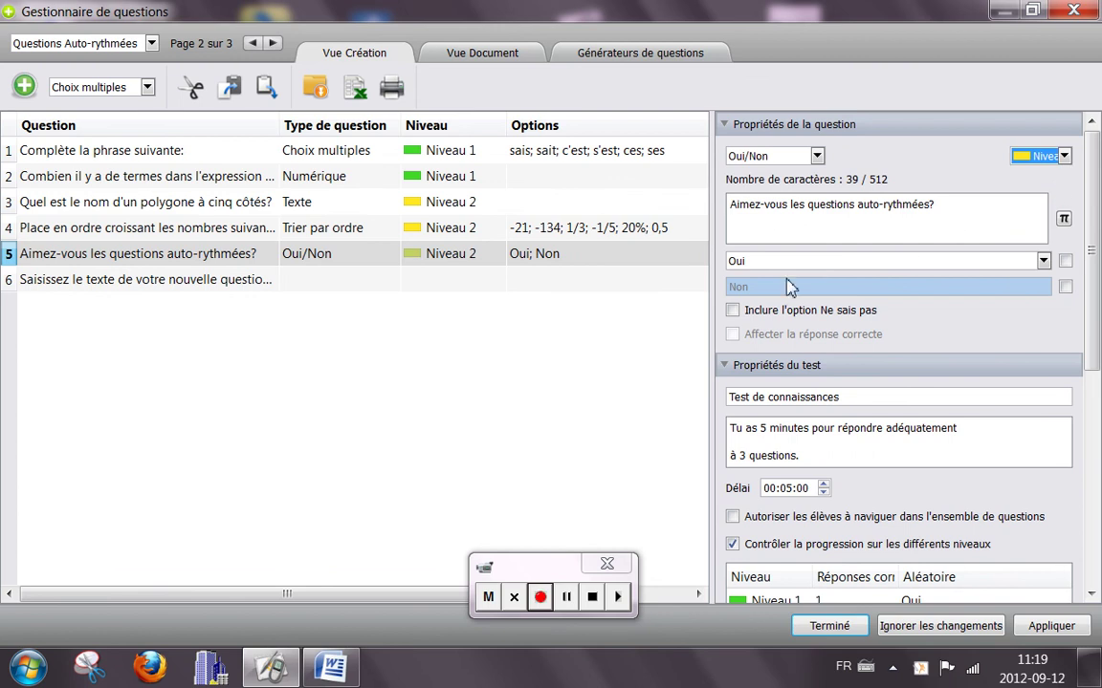
{"action": "left_click", "coordinate": [1065, 262]}
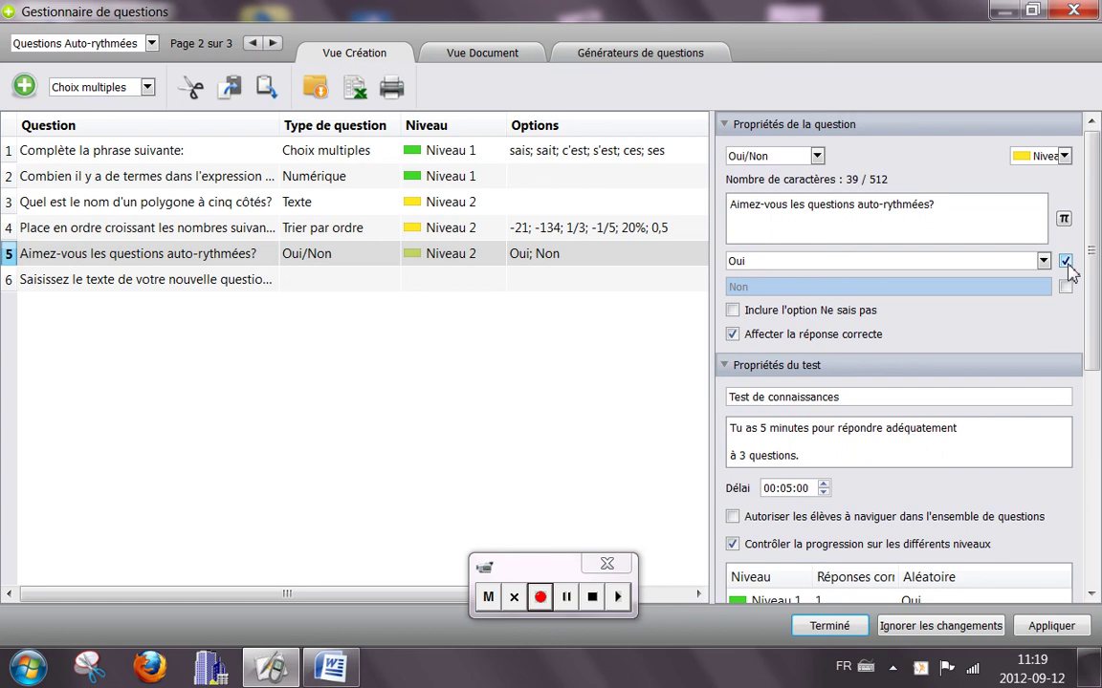
{"action": "left_click", "coordinate": [1066, 263]}
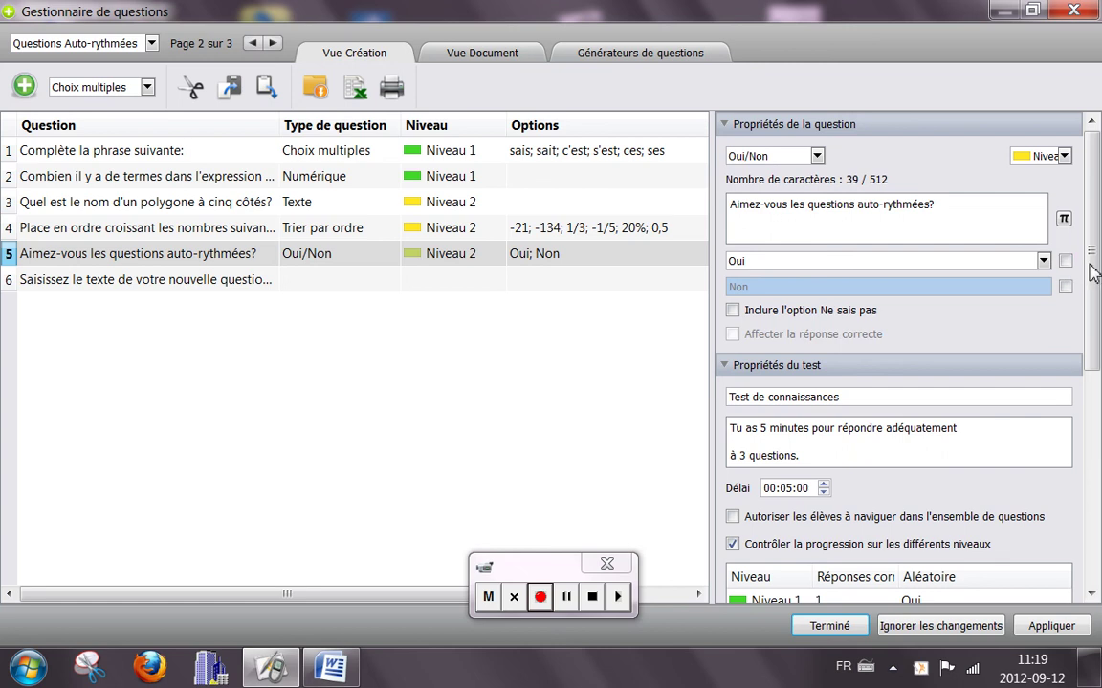
Examine the test properties, including the time limit, level progression, and the required correct answers and random-order choices for Niveau 1.
{"action": "scroll", "coordinate": [1090, 276], "scroll_direction": "down", "scroll_amount": 2}
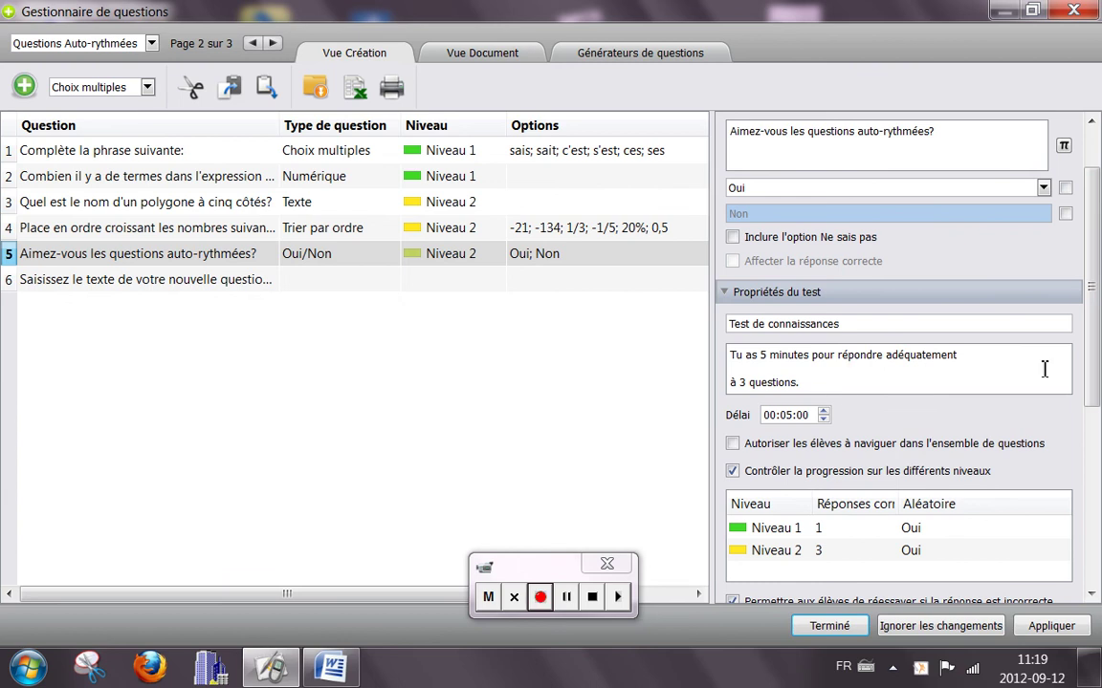
{"action": "left_click_drag", "start_coordinate": [1095, 376], "coordinate": [1089, 426]}
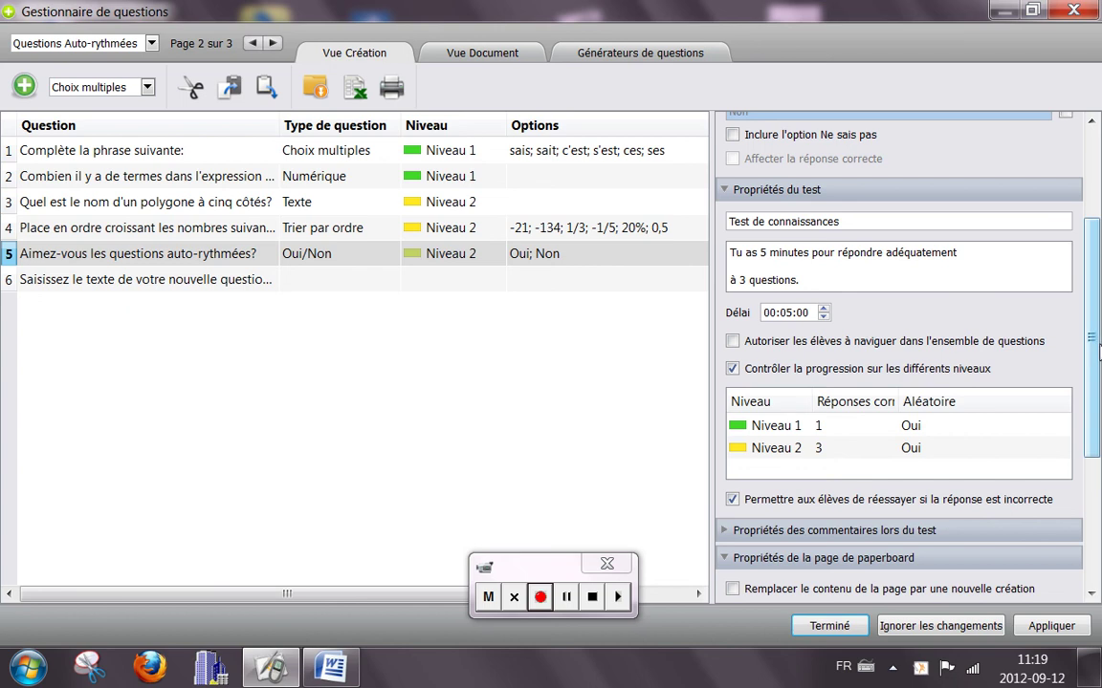
{"action": "scroll", "coordinate": [1097, 354], "scroll_direction": "down", "scroll_amount": 1}
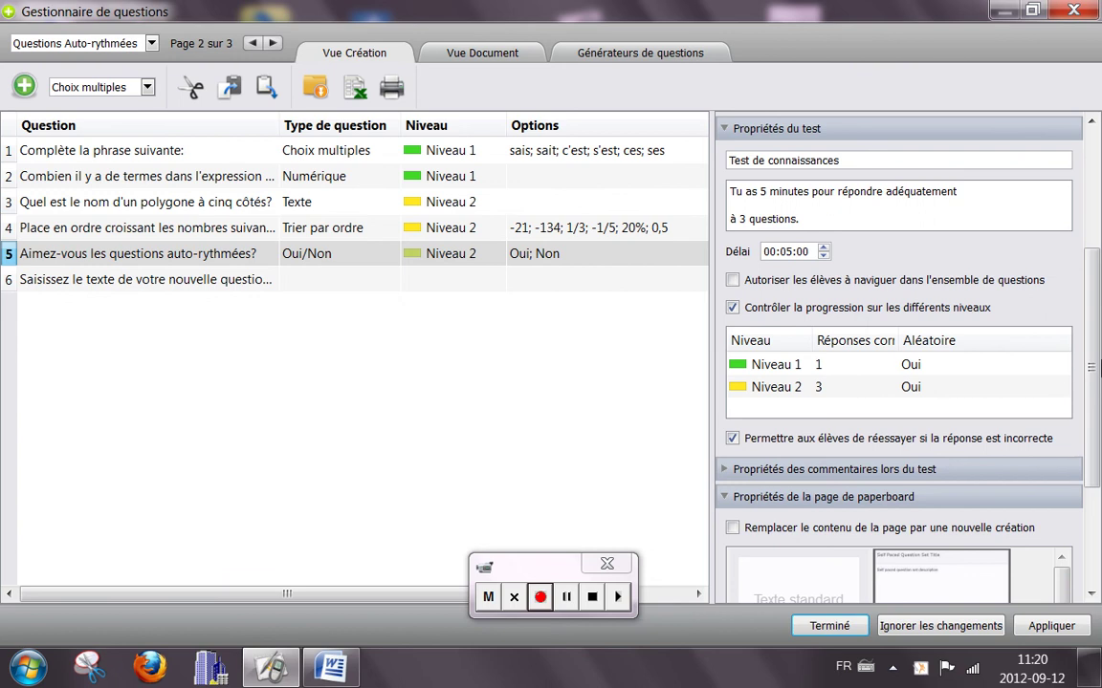
{"action": "left_click_drag", "start_coordinate": [1088, 381], "coordinate": [1088, 398]}
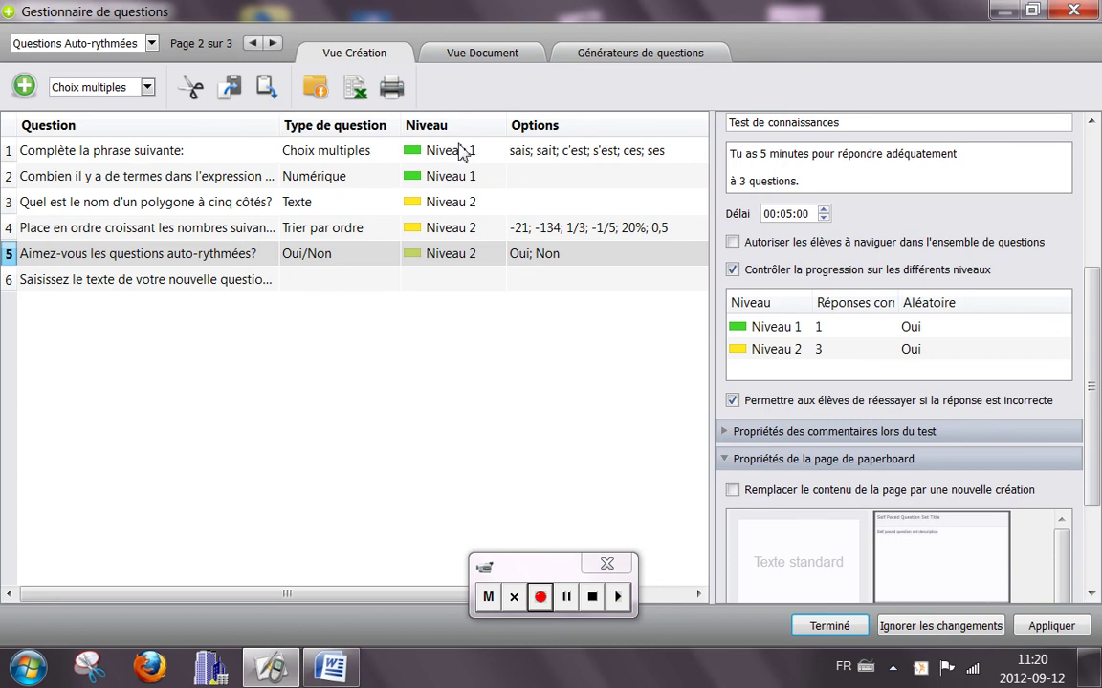
{"action": "double_click", "coordinate": [839, 327]}
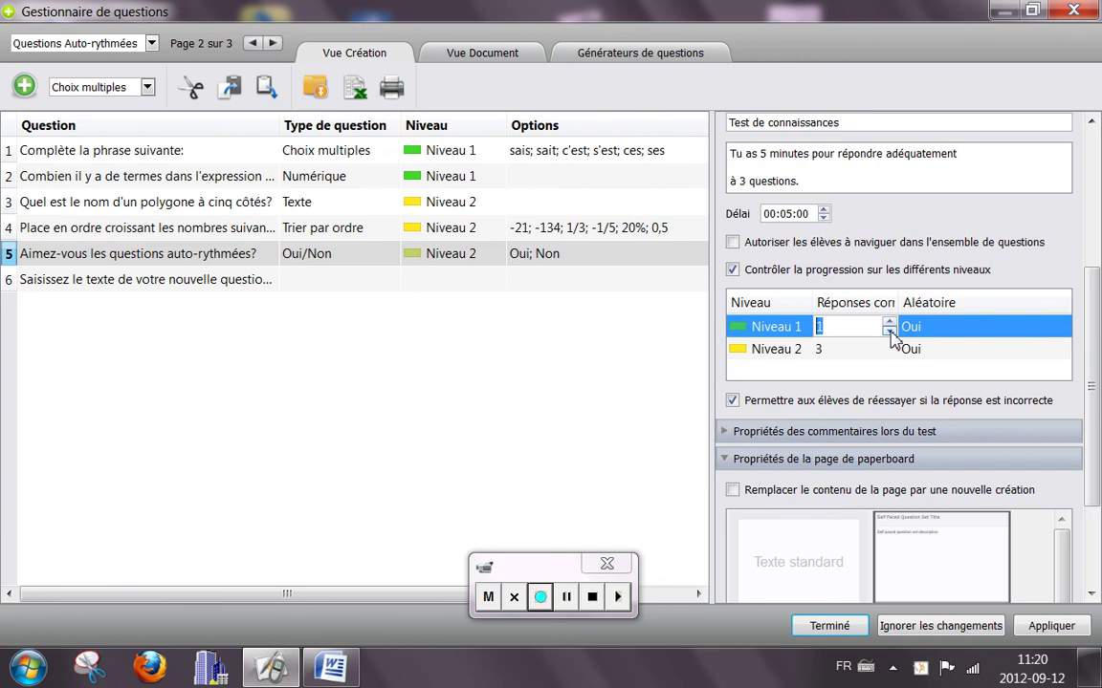
{"action": "left_click", "coordinate": [932, 331]}
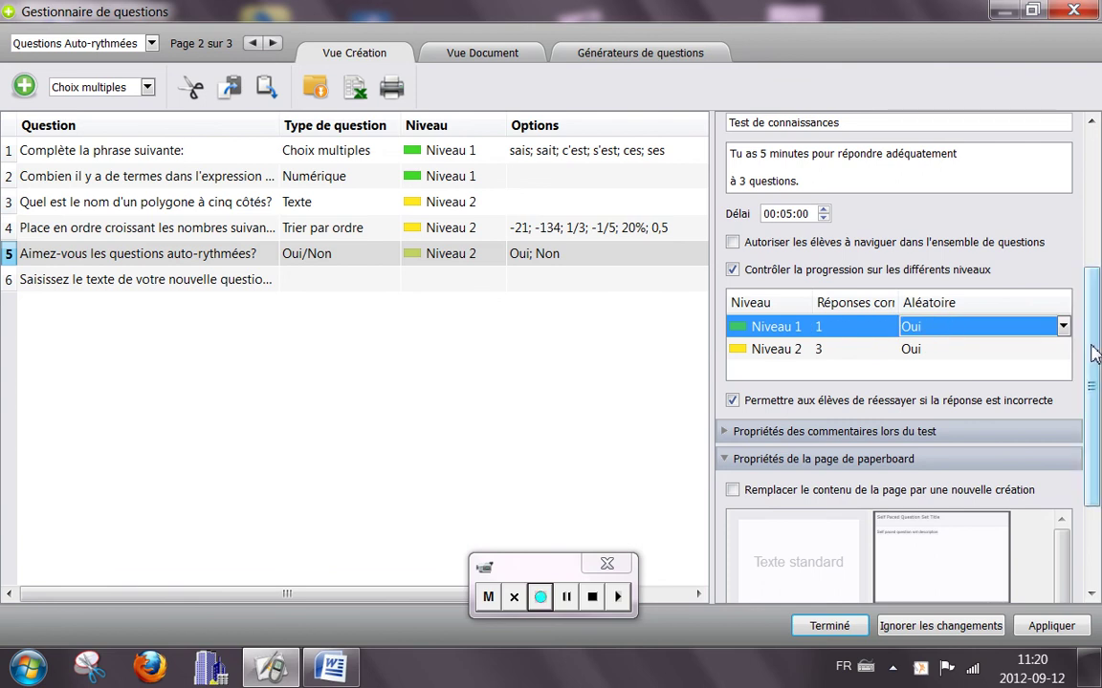
{"action": "left_click", "coordinate": [1062, 327]}
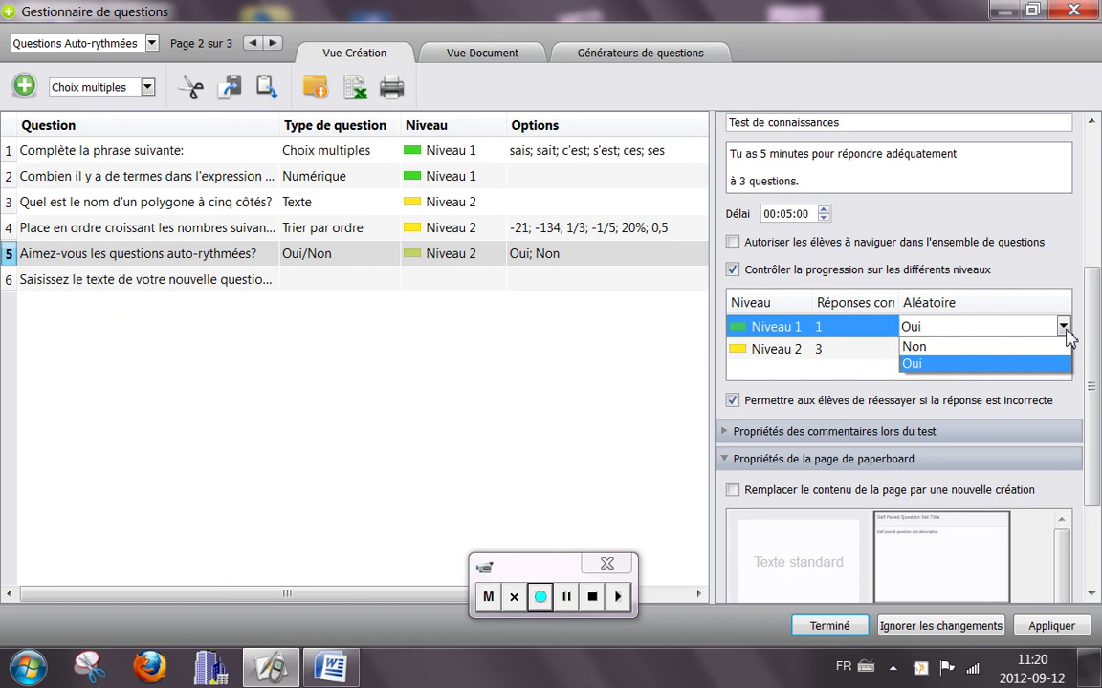
{"action": "left_click", "coordinate": [1064, 327]}
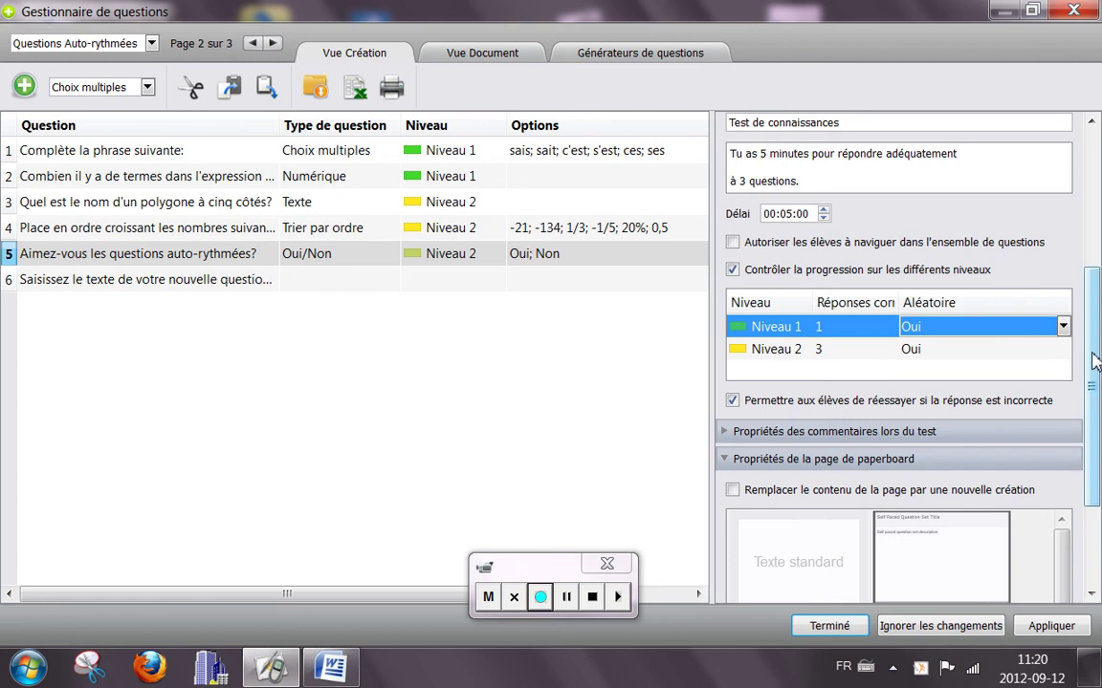
Set the number of correct answers required for Niveau 2 to 2 in the level progression table.
{"action": "scroll", "coordinate": [1095, 361], "scroll_direction": "down", "scroll_amount": 1}
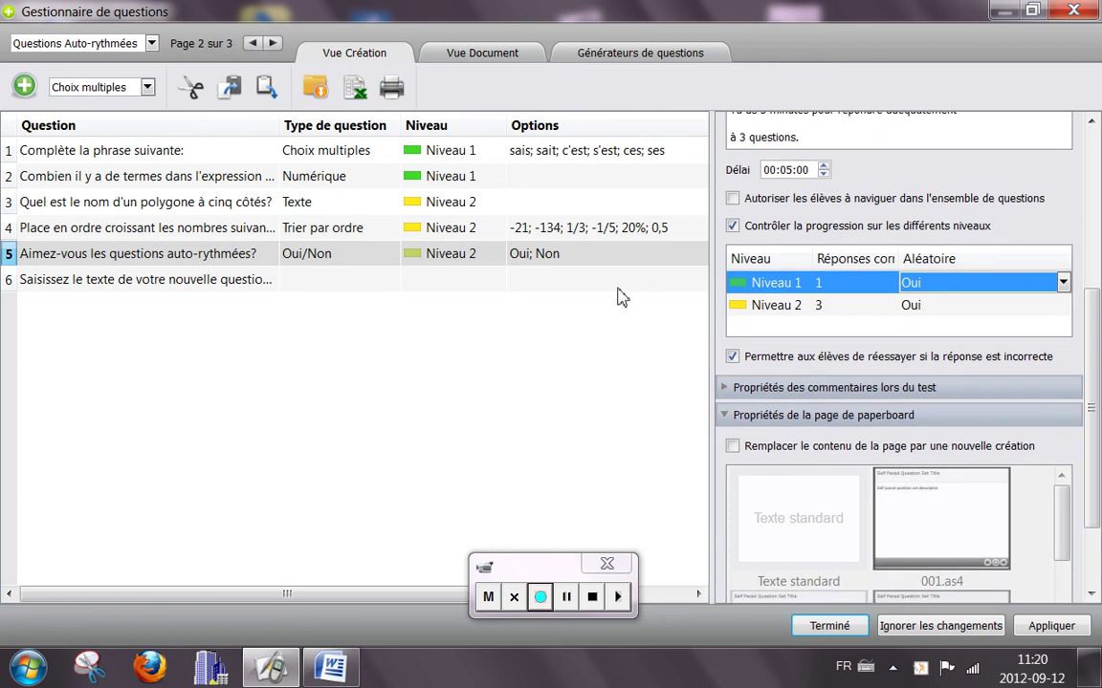
{"action": "left_click", "coordinate": [819, 308]}
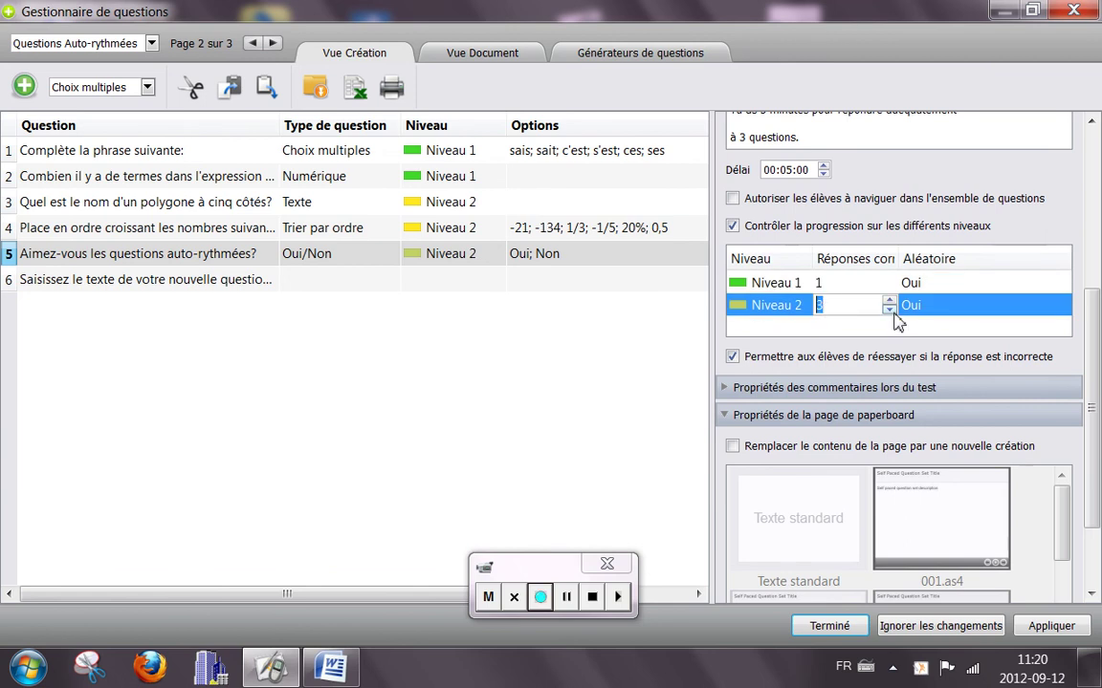
{"action": "left_click", "coordinate": [1050, 345]}
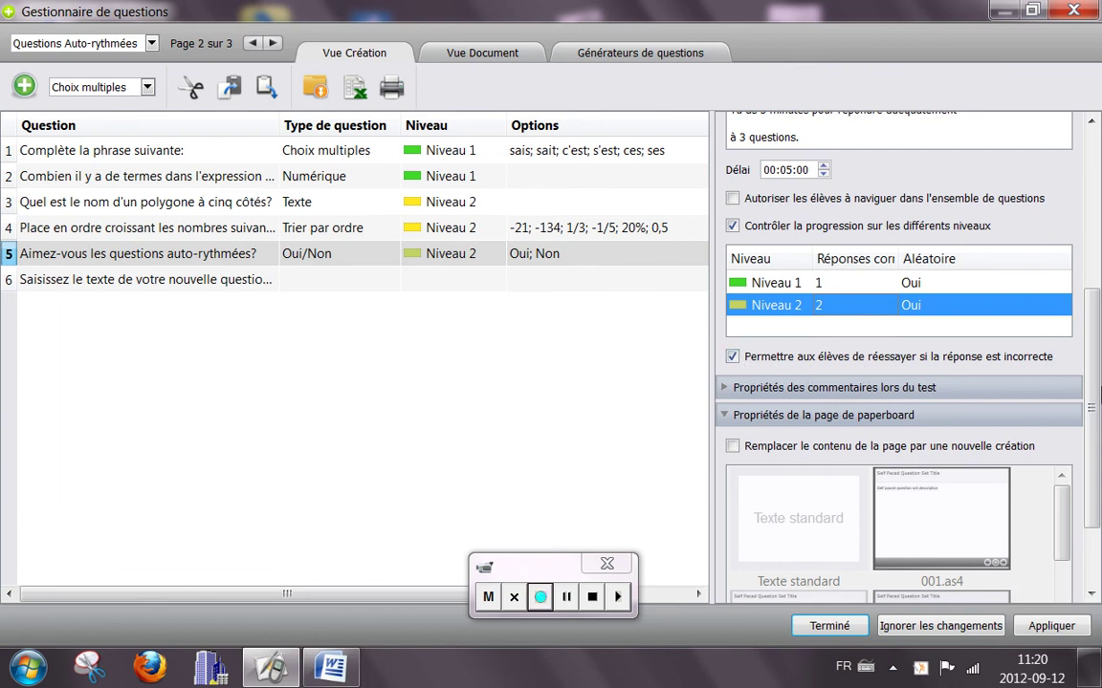
Examine the test's student feedback messages for correct and incorrect answers, the summary option, and the paperboard page replacement settings.
{"action": "scroll", "coordinate": [1095, 397], "scroll_direction": "down", "scroll_amount": 2}
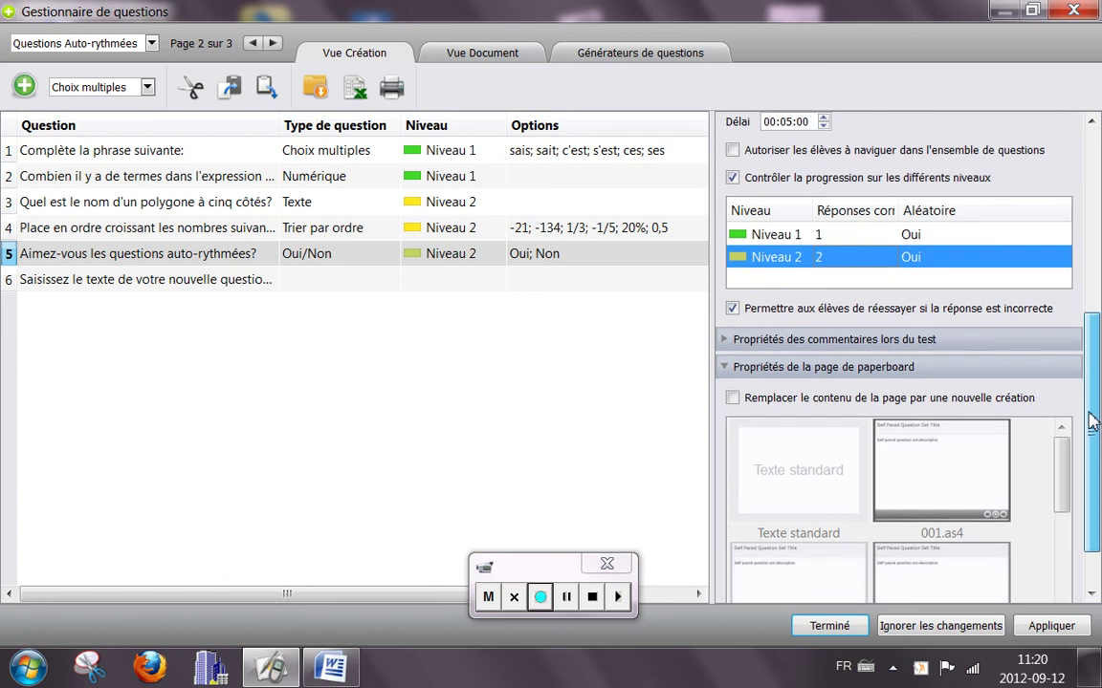
{"action": "left_click", "coordinate": [727, 329]}
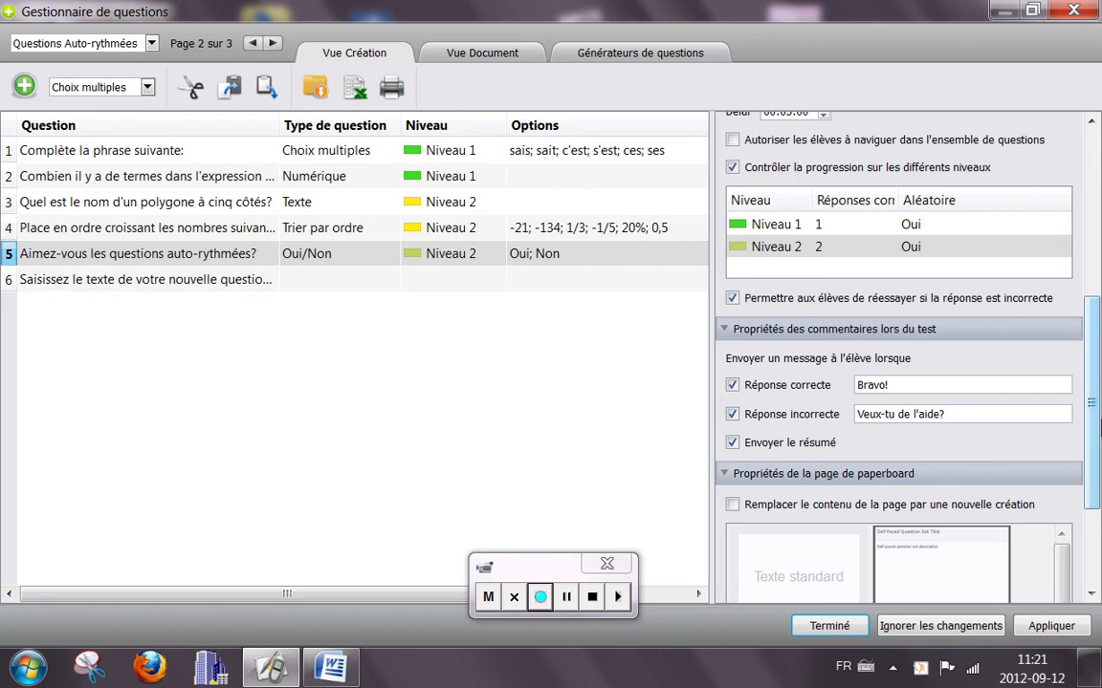
{"action": "left_click_drag", "start_coordinate": [1095, 435], "coordinate": [1094, 516]}
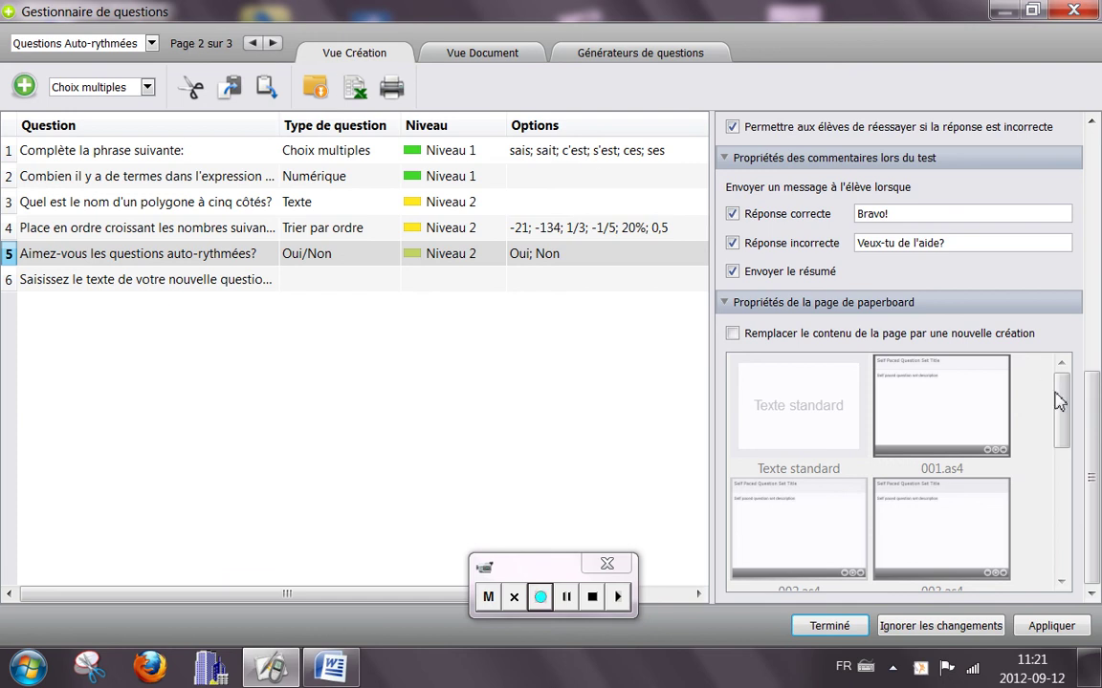
{"action": "left_click_drag", "start_coordinate": [1095, 429], "coordinate": [1098, 253]}
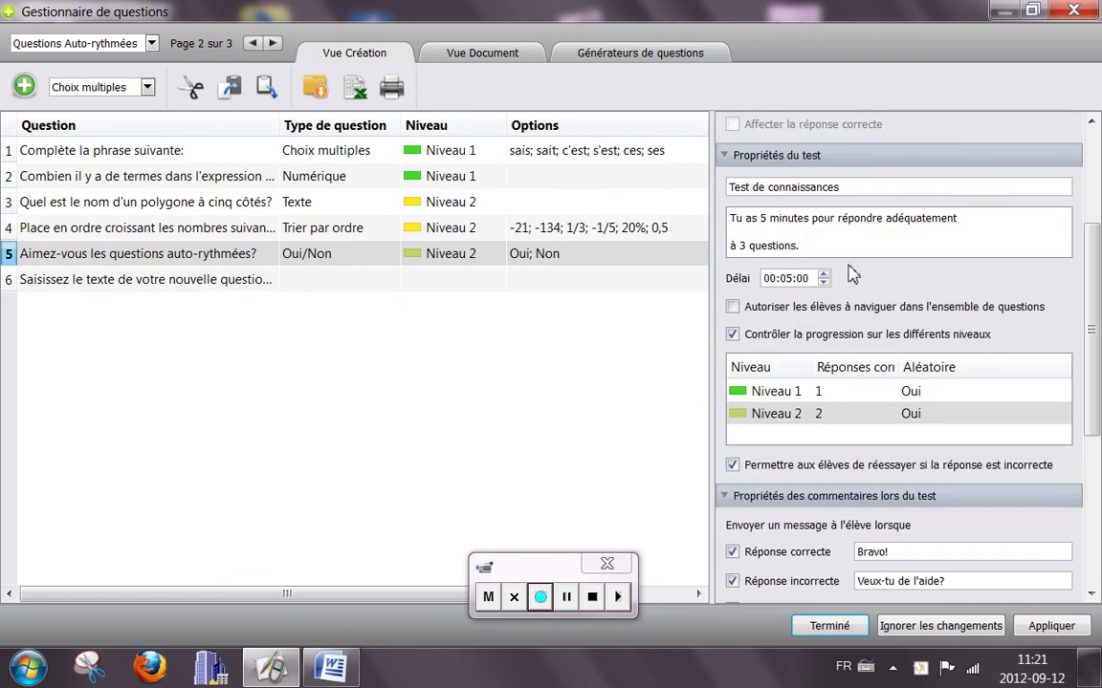
{"action": "left_click_drag", "start_coordinate": [1094, 331], "coordinate": [1062, 479]}
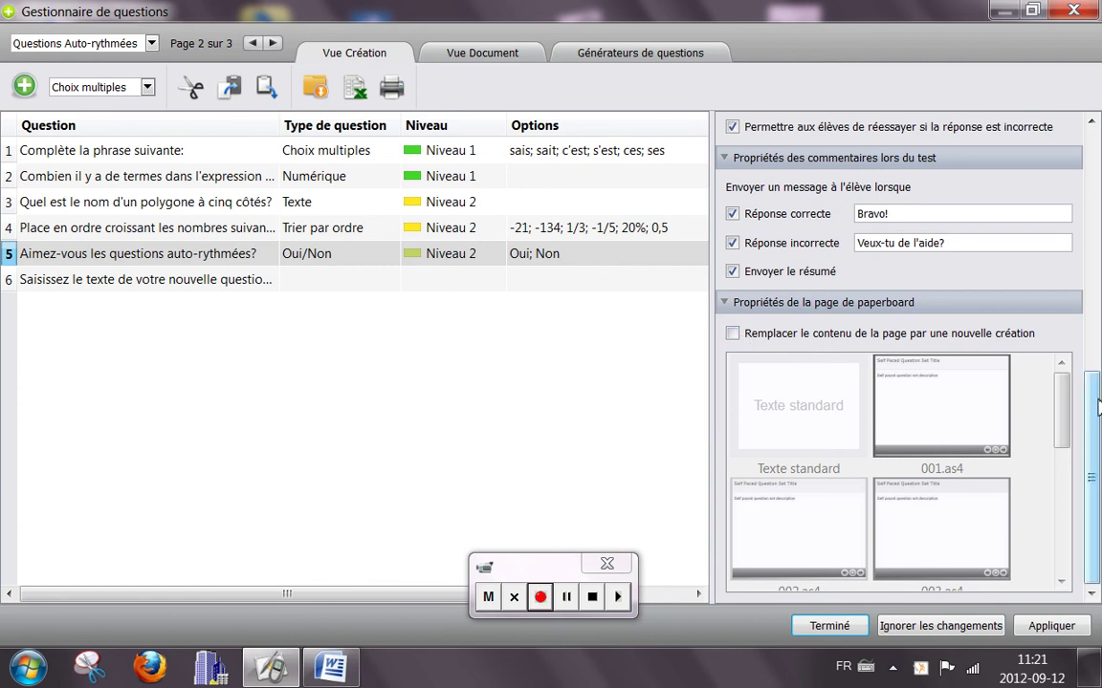
Apply the changes to the self-paced question set and close the question manager.
{"action": "left_click", "coordinate": [1052, 626]}
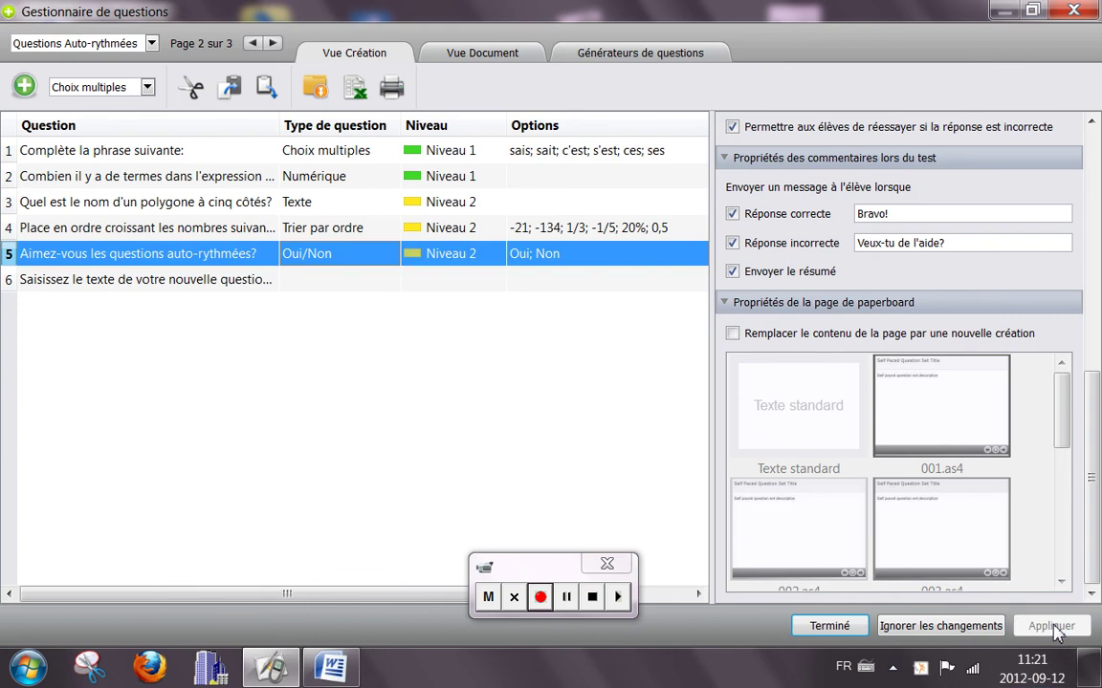
{"action": "left_click", "coordinate": [803, 629]}
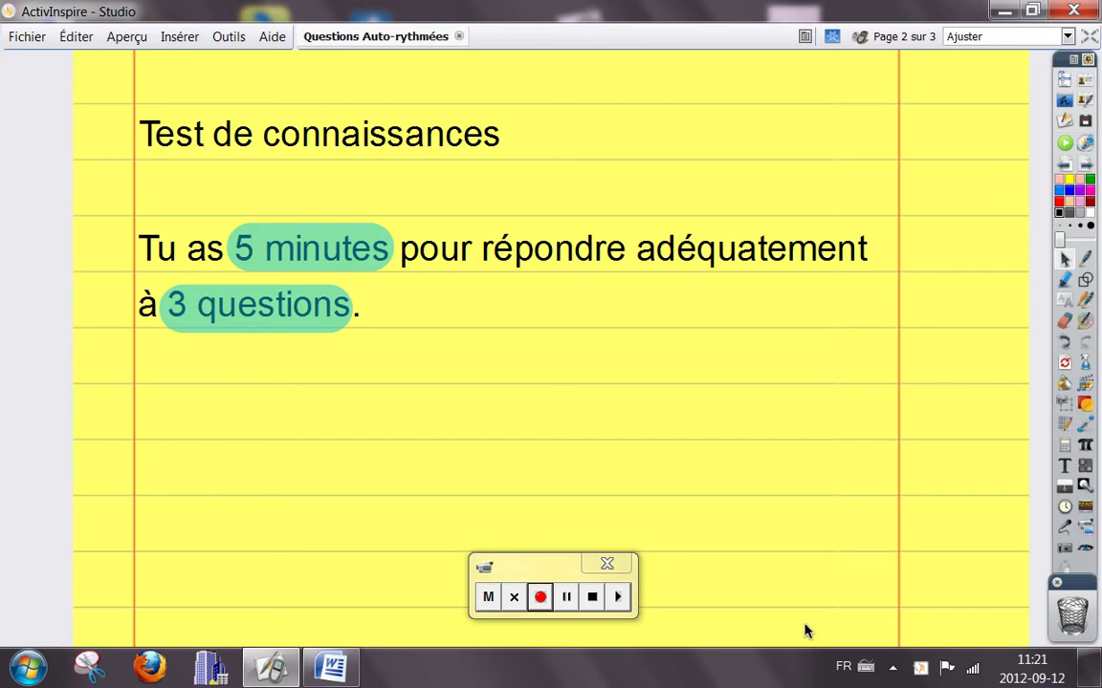